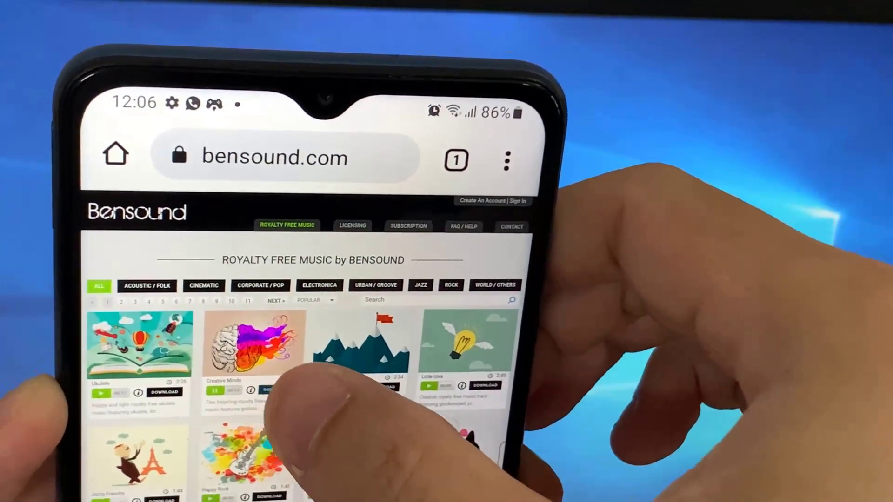
Step: Download the Creative Minds track from bensound.com as bensound-creativeminds.mp3
{"action": "left_click", "coordinate": [275, 389]}
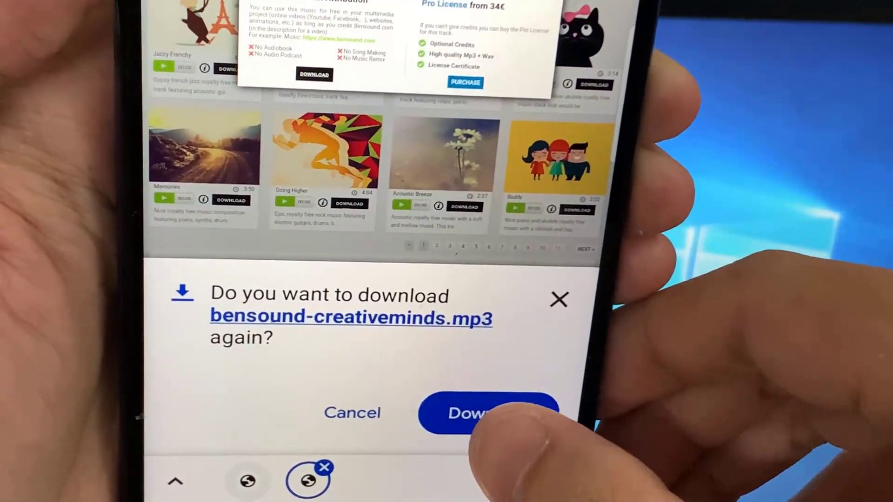
Step: Confirm the bensound-creativeminds.mp3 download again, then install and launch Ringtone Maker
{"action": "left_click", "coordinate": [476, 412]}
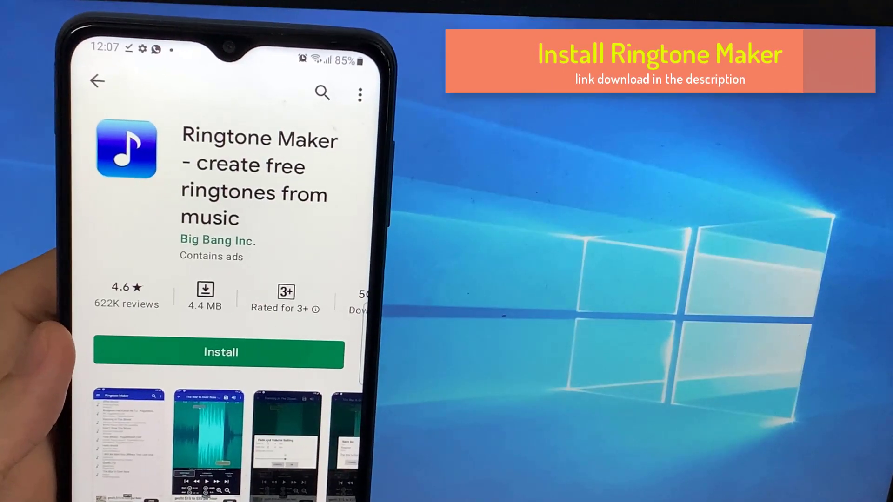
{"action": "left_click", "coordinate": [97, 359]}
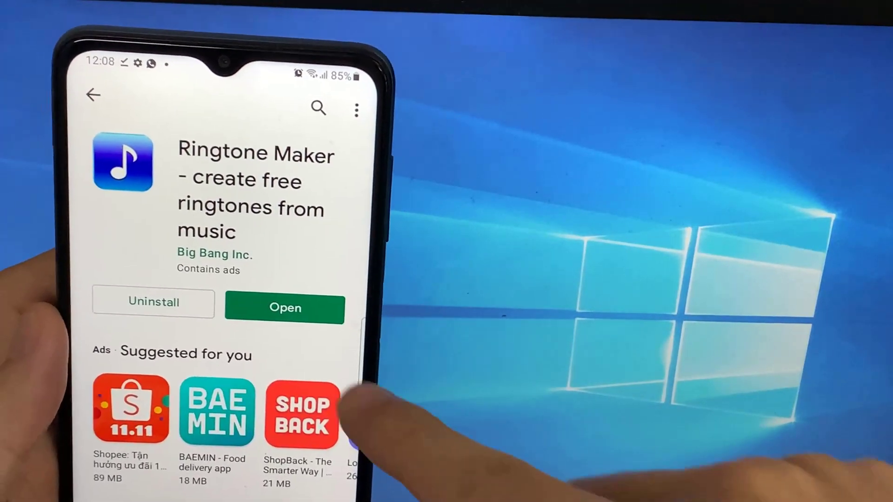
{"action": "left_click", "coordinate": [277, 304]}
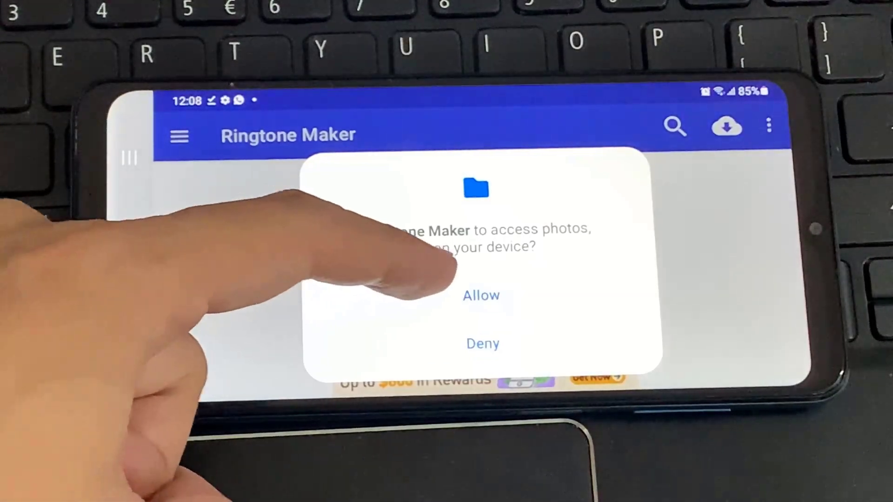
Step: Allow media access, open bensound-creativeminds for editing, and dismiss the How to use! tips
{"action": "left_click", "coordinate": [482, 295]}
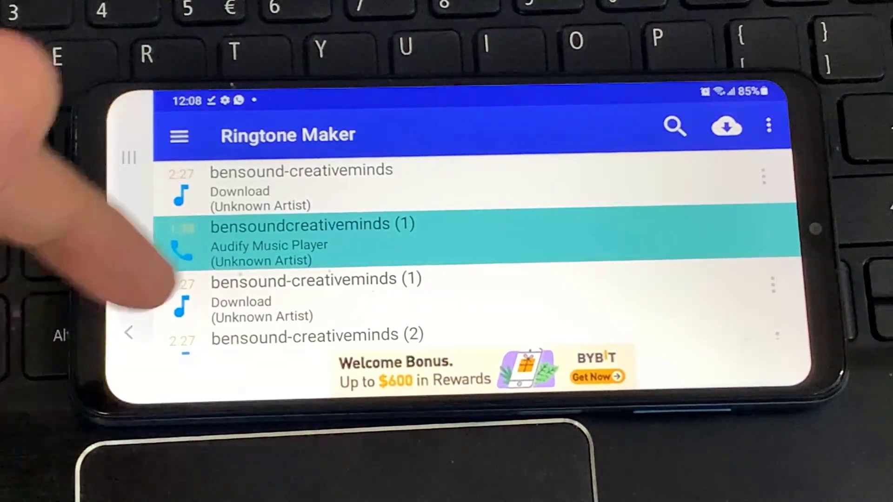
{"action": "scroll", "coordinate": [279, 209], "scroll_direction": "down", "scroll_amount": 2}
{"action": "scroll", "coordinate": [474, 279], "scroll_direction": "down", "scroll_amount": 4}
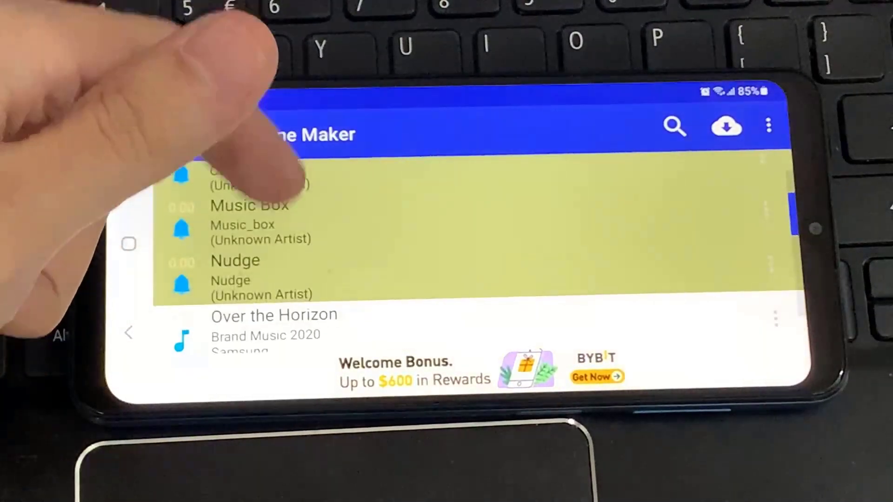
{"action": "scroll", "coordinate": [475, 279], "scroll_direction": "up", "scroll_amount": 3}
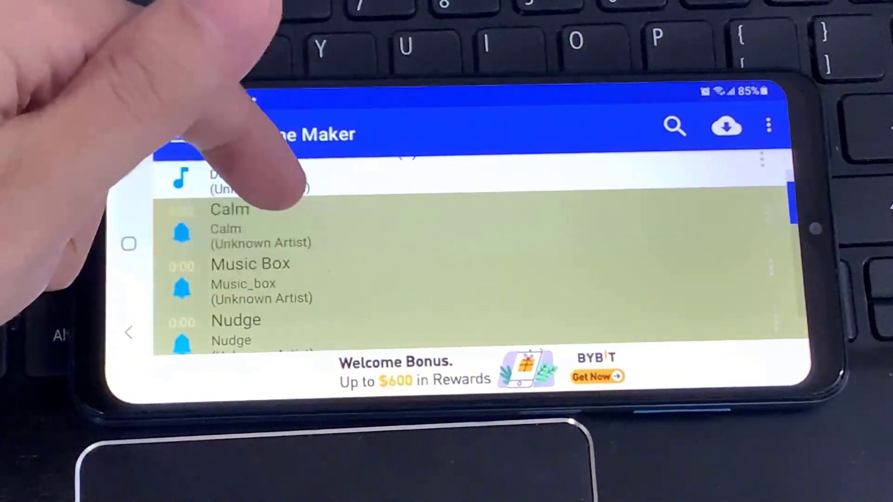
{"action": "scroll", "coordinate": [279, 244], "scroll_direction": "up", "scroll_amount": 5}
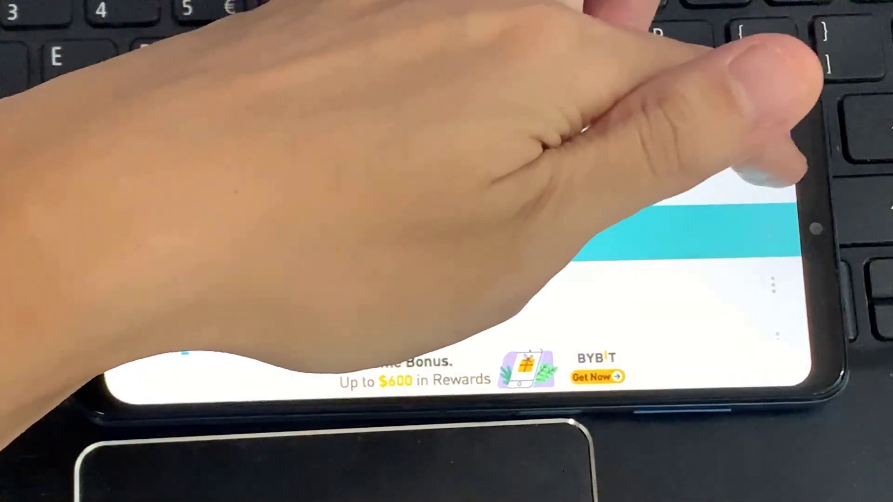
{"action": "left_click", "coordinate": [764, 175]}
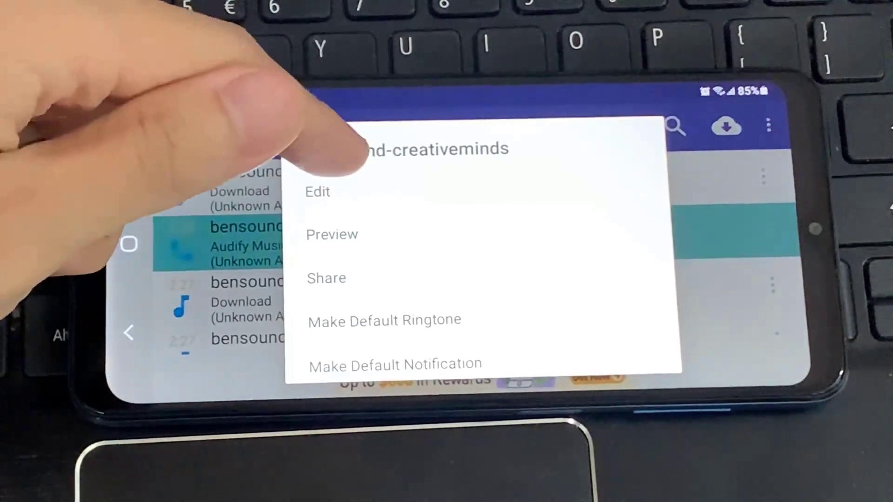
{"action": "left_click", "coordinate": [335, 192]}
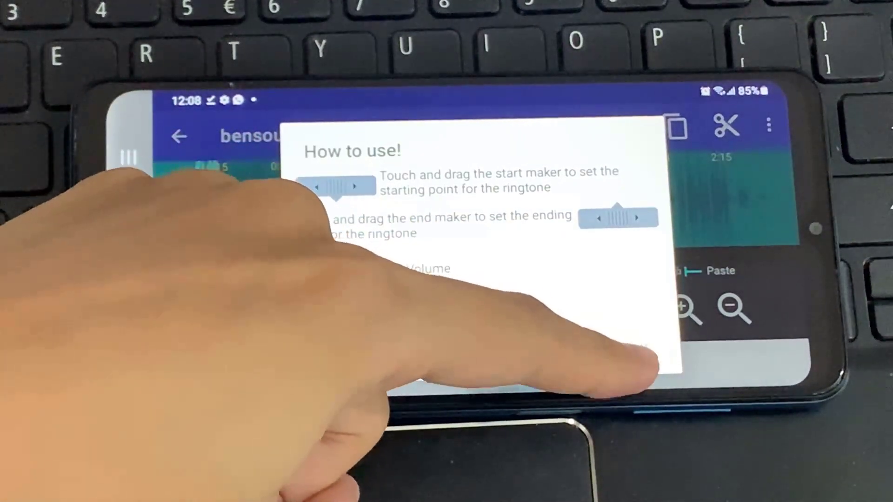
{"action": "left_click", "coordinate": [649, 360]}
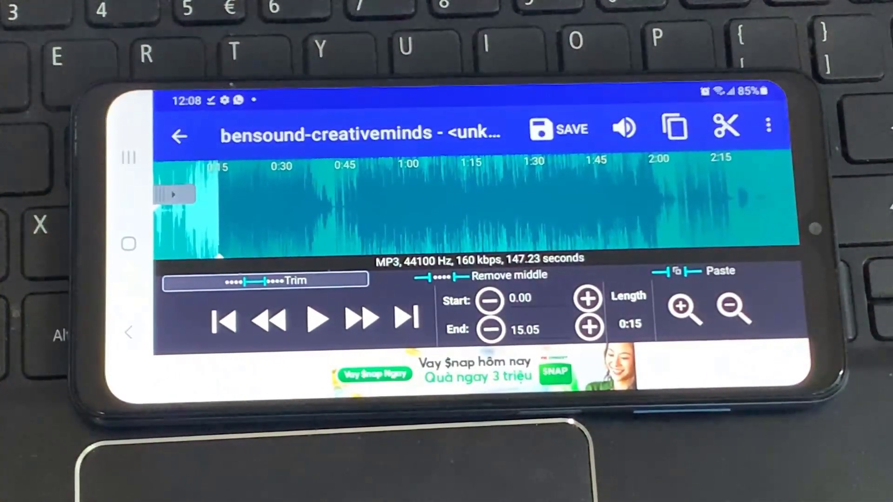
Step: Drag the clip markers, then fine-tune the start to 19.33 and end to 76.67 seconds
{"action": "left_click", "coordinate": [218, 225]}
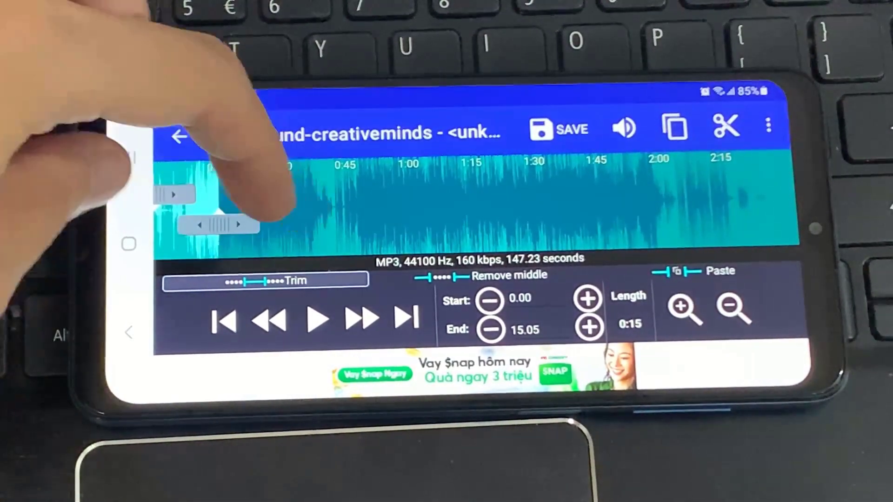
{"action": "left_click_drag", "start_coordinate": [218, 225], "coordinate": [379, 219]}
{"action": "mouse_move", "coordinate": [164, 195]}
{"action": "left_mouse_down"}
{"action": "mouse_move", "coordinate": [312, 181]}
{"action": "mouse_move", "coordinate": [245, 191]}
{"action": "left_mouse_up"}
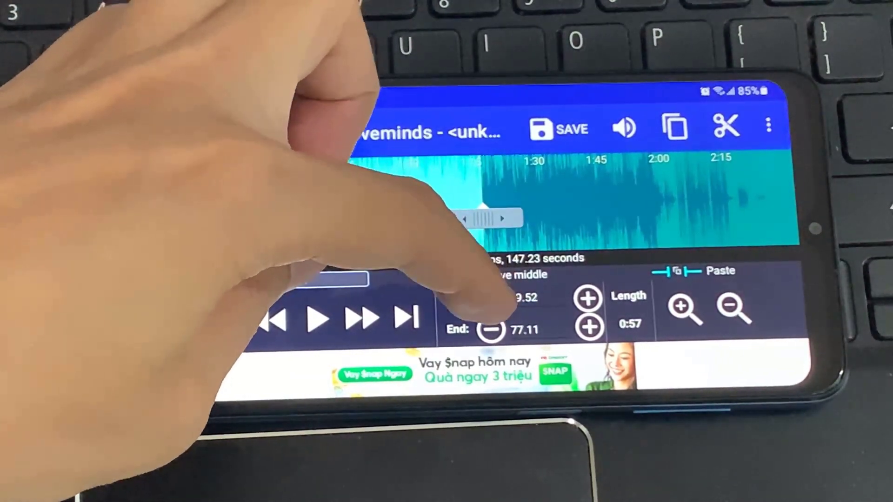
{"action": "left_click", "coordinate": [491, 299]}
{"action": "left_click", "coordinate": [490, 329]}
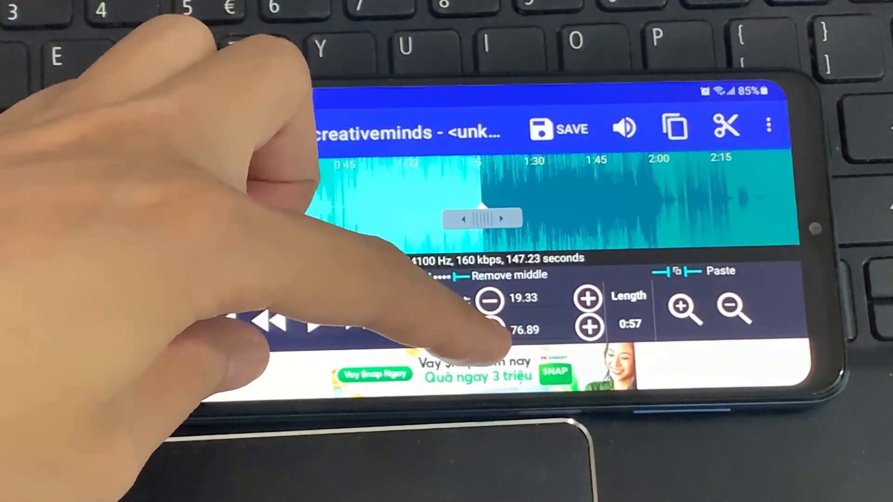
{"action": "left_click", "coordinate": [492, 328]}
{"action": "left_click", "coordinate": [491, 329]}
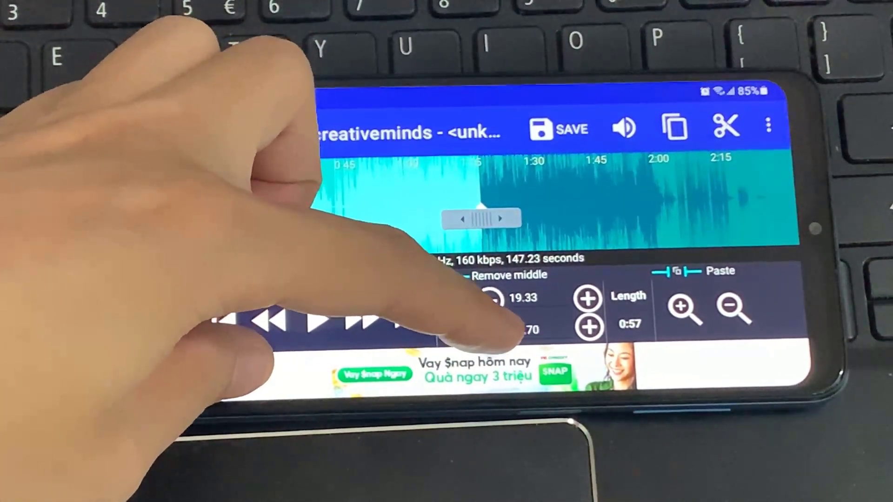
{"action": "left_click", "coordinate": [491, 328]}
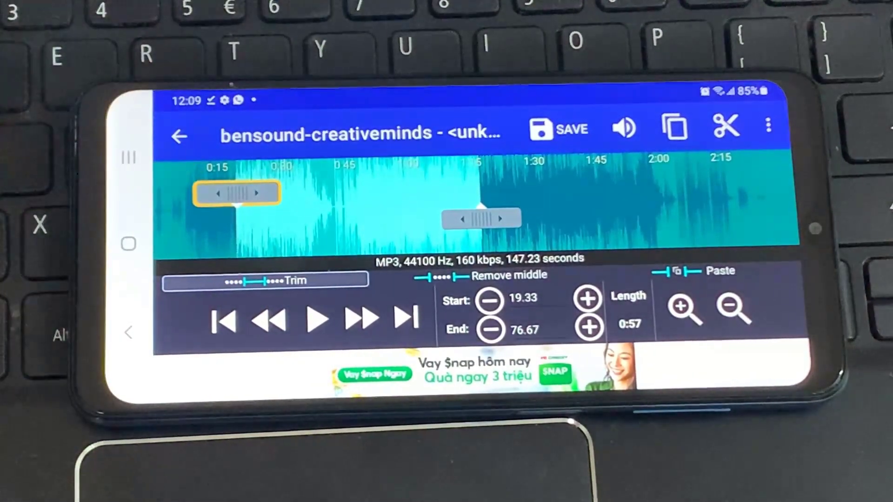
Step: Preview the clip, shorten its end to 38.77 seconds, and preview it again
{"action": "left_click", "coordinate": [317, 320]}
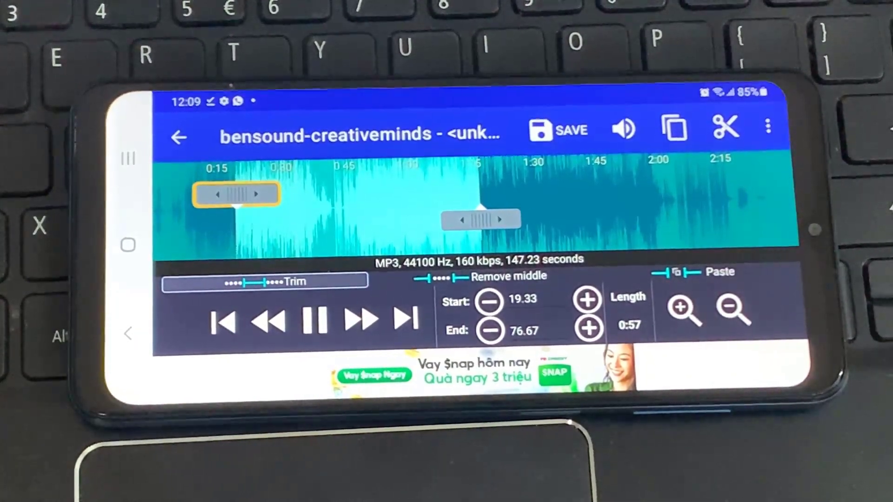
{"action": "left_click", "coordinate": [314, 319]}
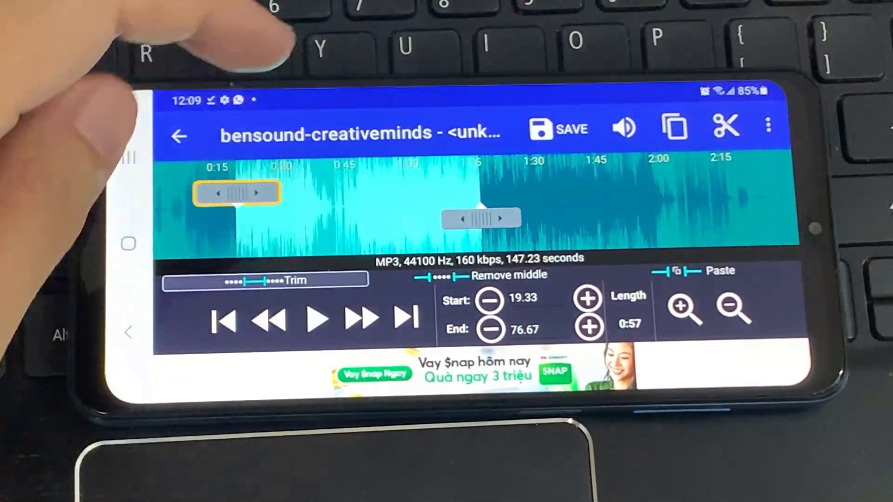
{"action": "mouse_move", "coordinate": [481, 219]}
{"action": "left_mouse_down"}
{"action": "mouse_move", "coordinate": [301, 222]}
{"action": "mouse_move", "coordinate": [320, 222]}
{"action": "left_mouse_up"}
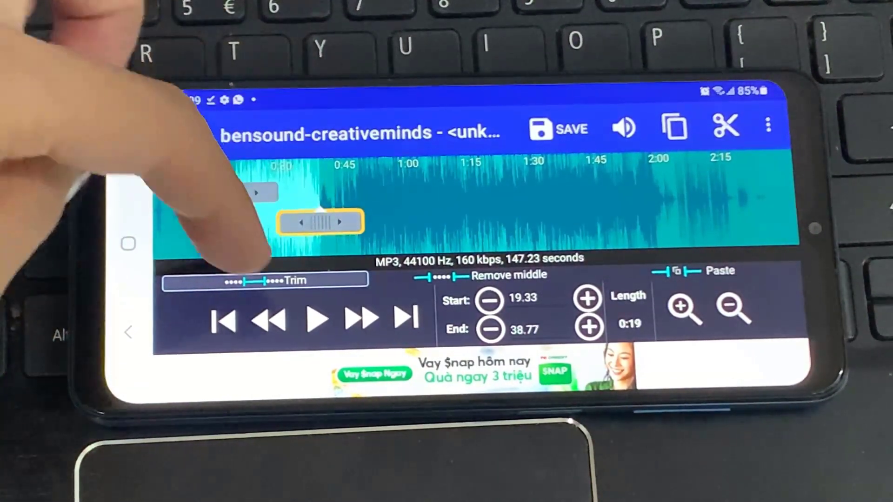
{"action": "left_click", "coordinate": [318, 319]}
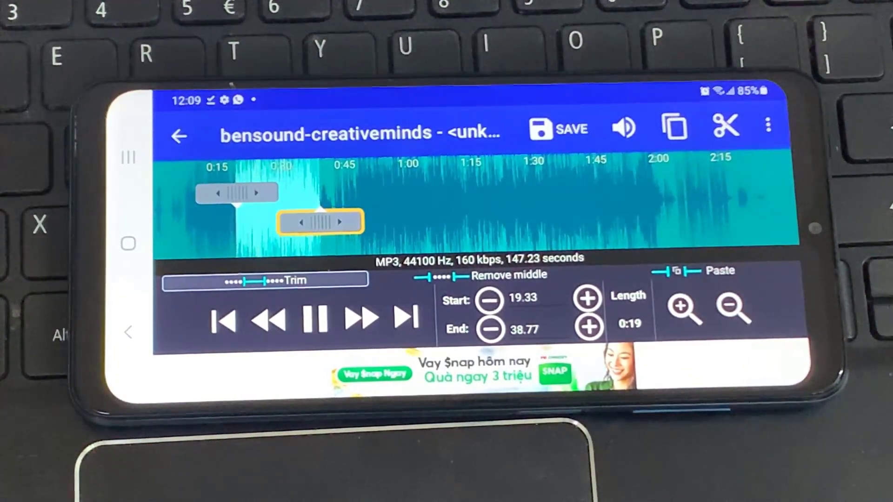
{"action": "left_click", "coordinate": [315, 319]}
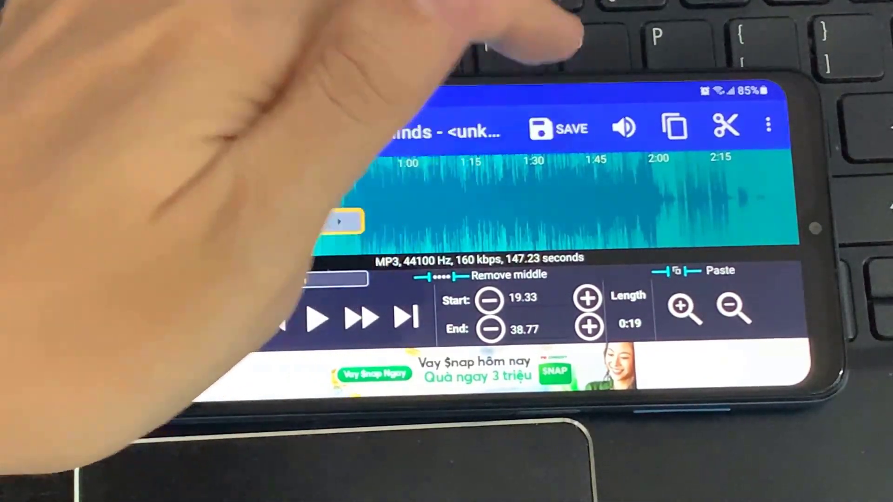
Step: Save the trimmed clip as a ringtone named 'new Ringtone'
{"action": "left_click", "coordinate": [558, 129]}
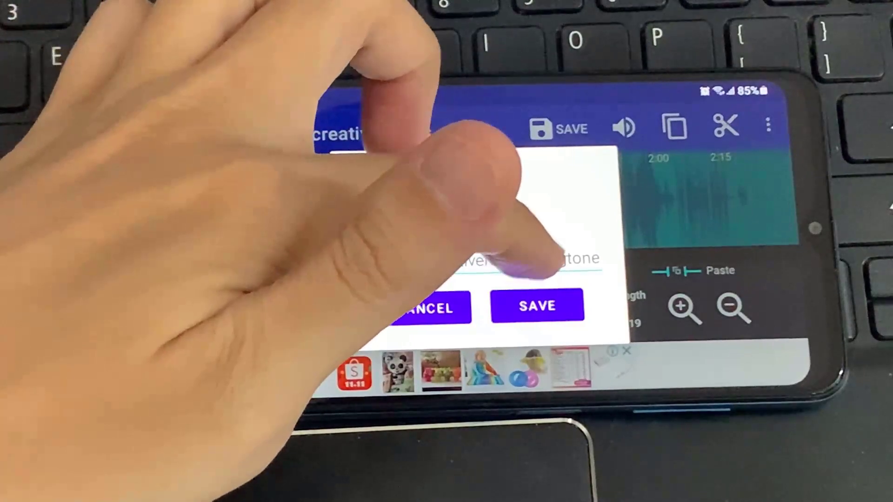
{"action": "left_click", "coordinate": [532, 260]}
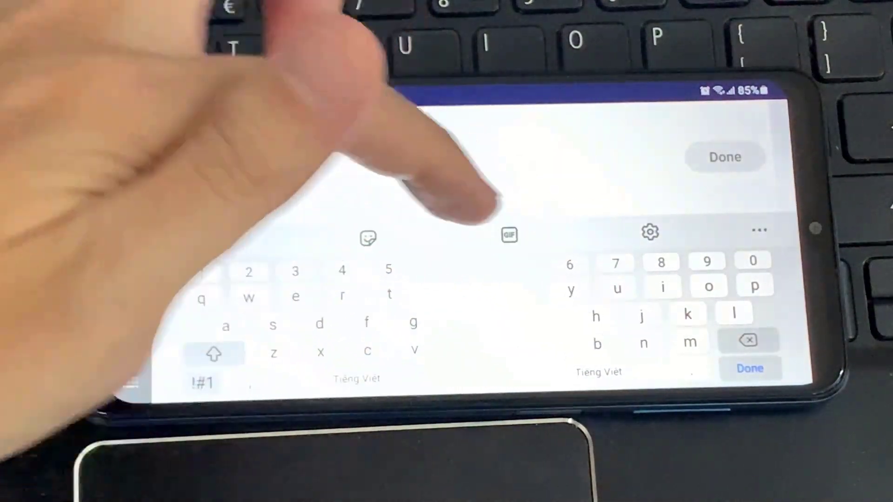
{"action": "type", "text": "w Ringtone"}
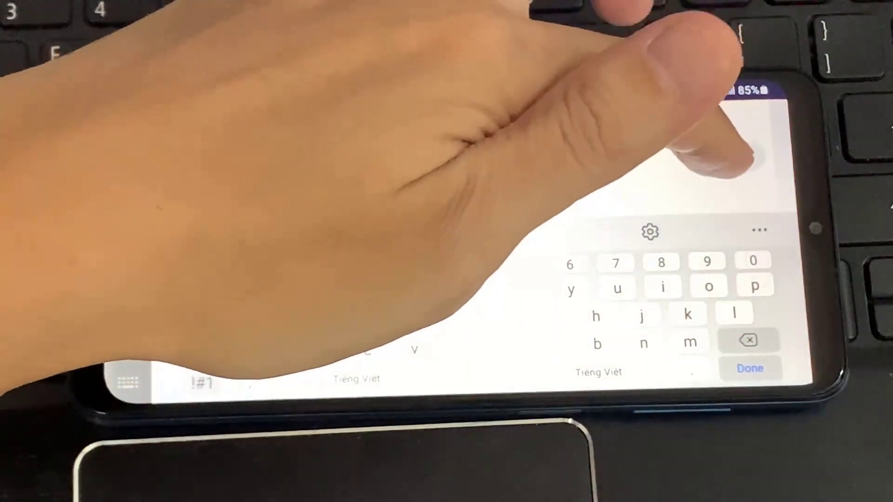
{"action": "left_click", "coordinate": [724, 157]}
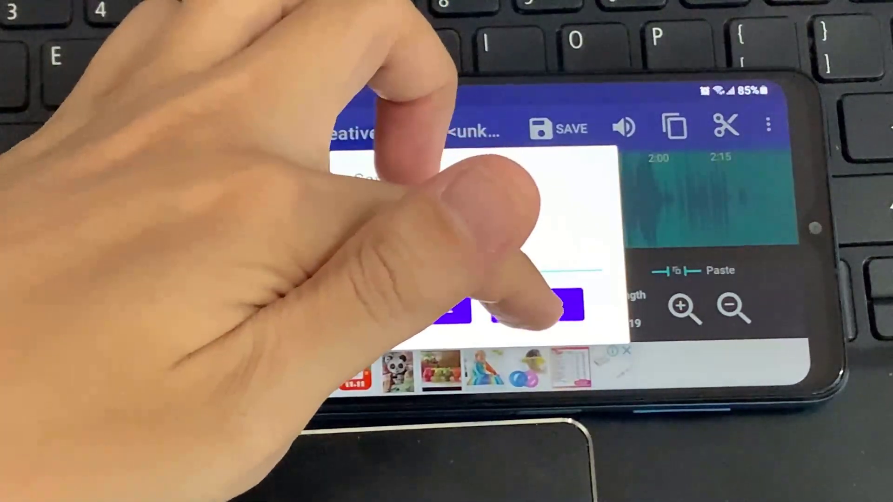
{"action": "left_click", "coordinate": [536, 306]}
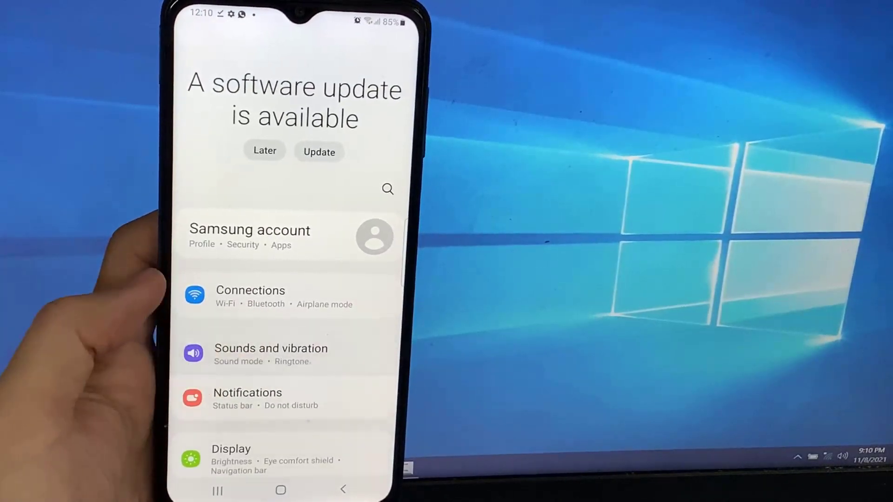
Step: Go to Sounds and vibration > Ringtone to confirm SIM 1 uses 'new Ringtone'
{"action": "left_click", "coordinate": [271, 352]}
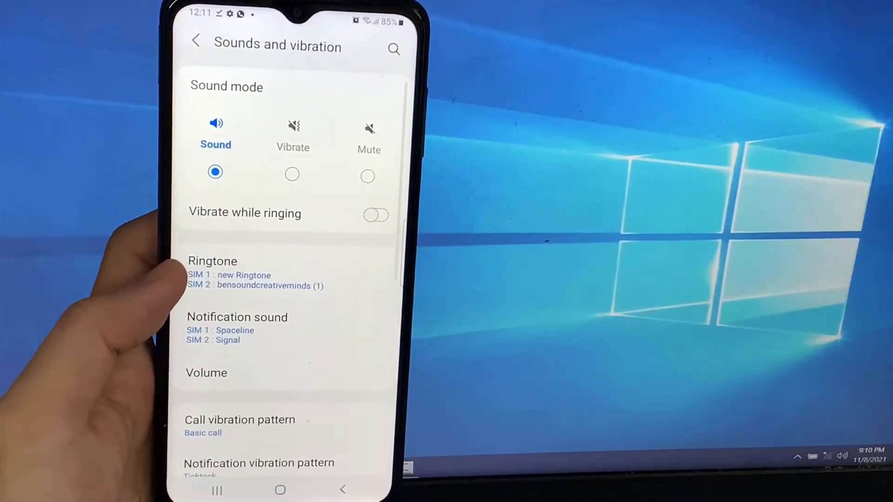
{"action": "left_click", "coordinate": [213, 268]}
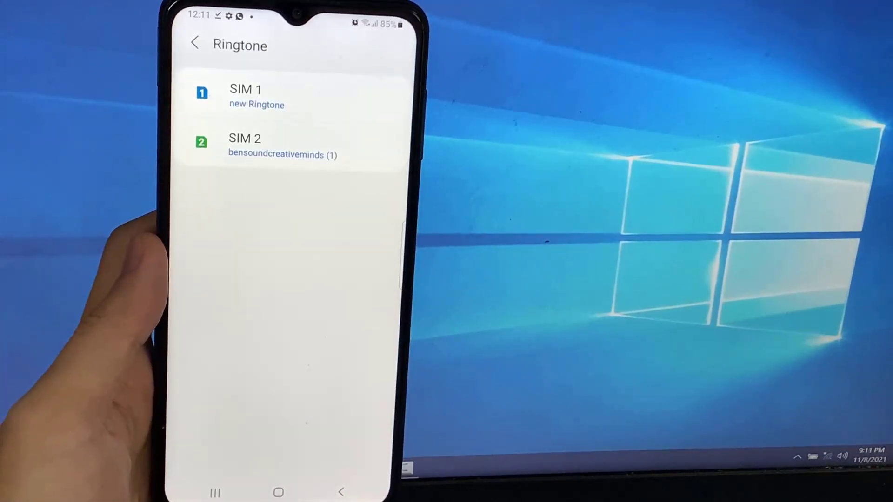